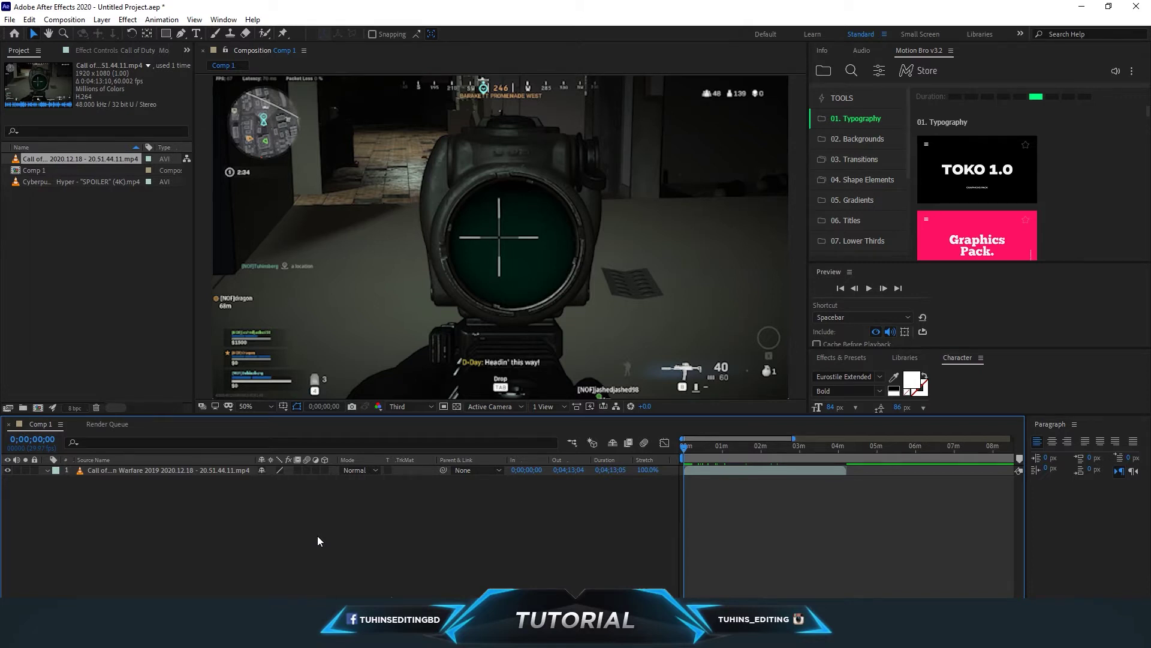
Preview the gameplay clip at normal speed from the start
click(204, 472)
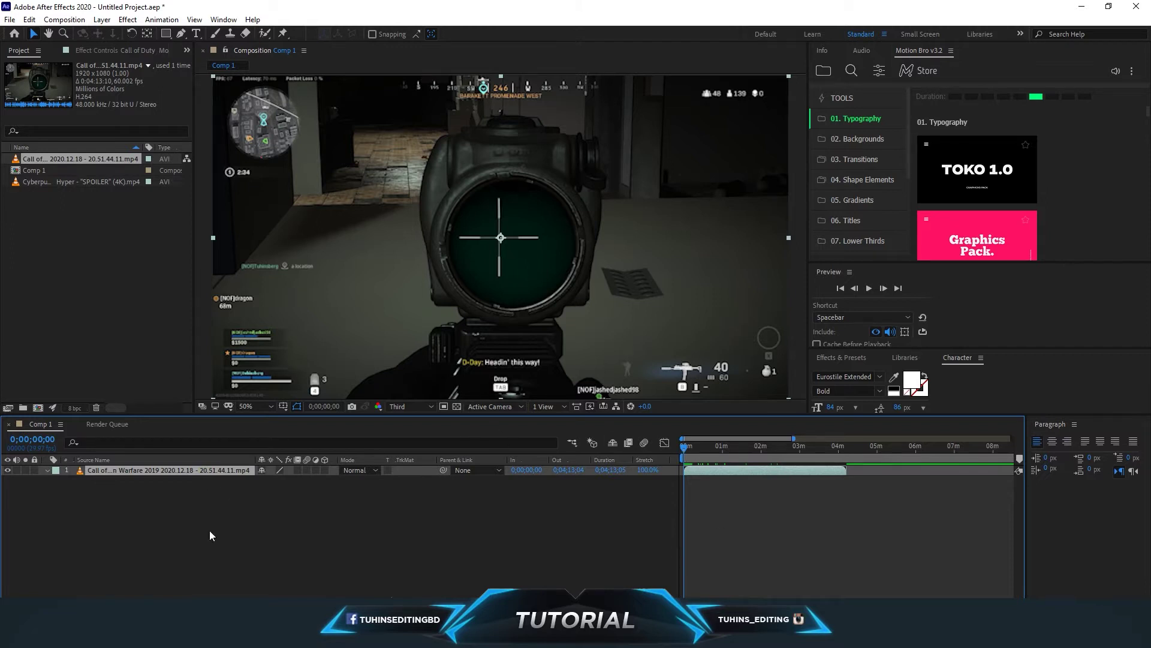
key(space)
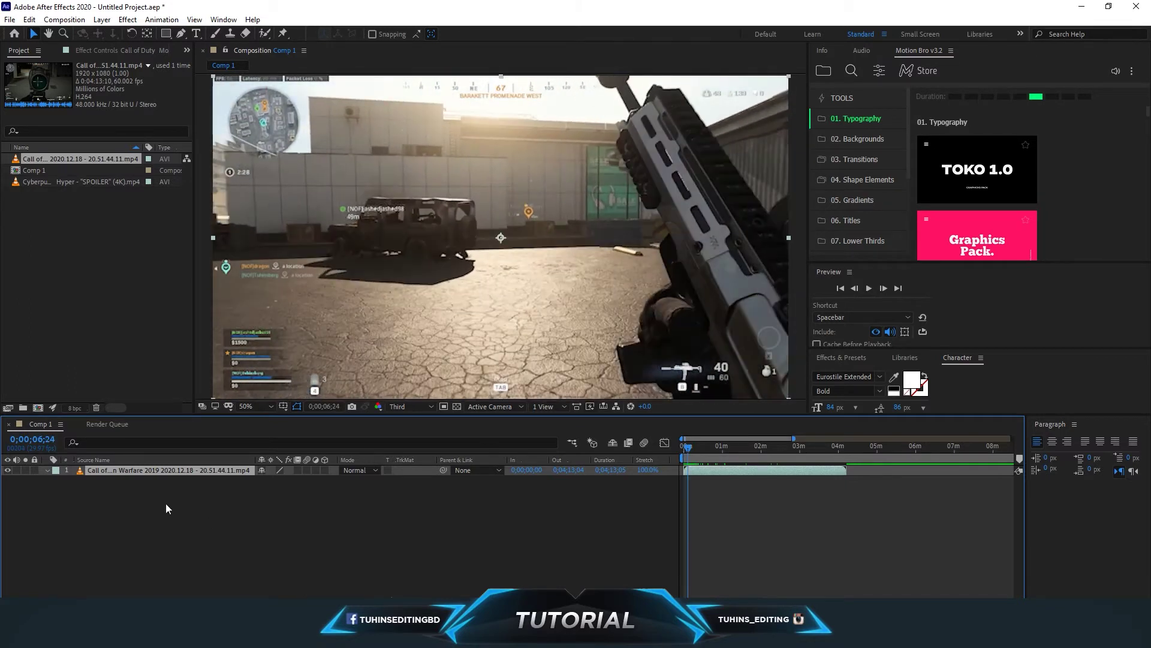
key(space)
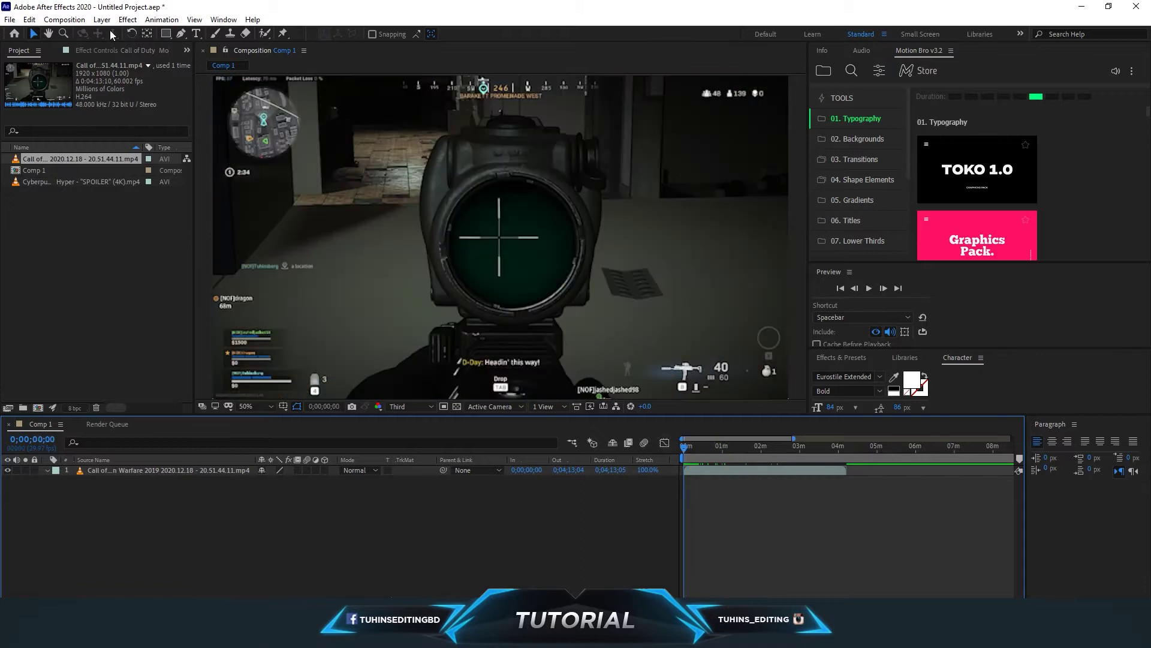
Enable Time Remapping on the gameplay clip layer via Layer > Time
click(201, 469)
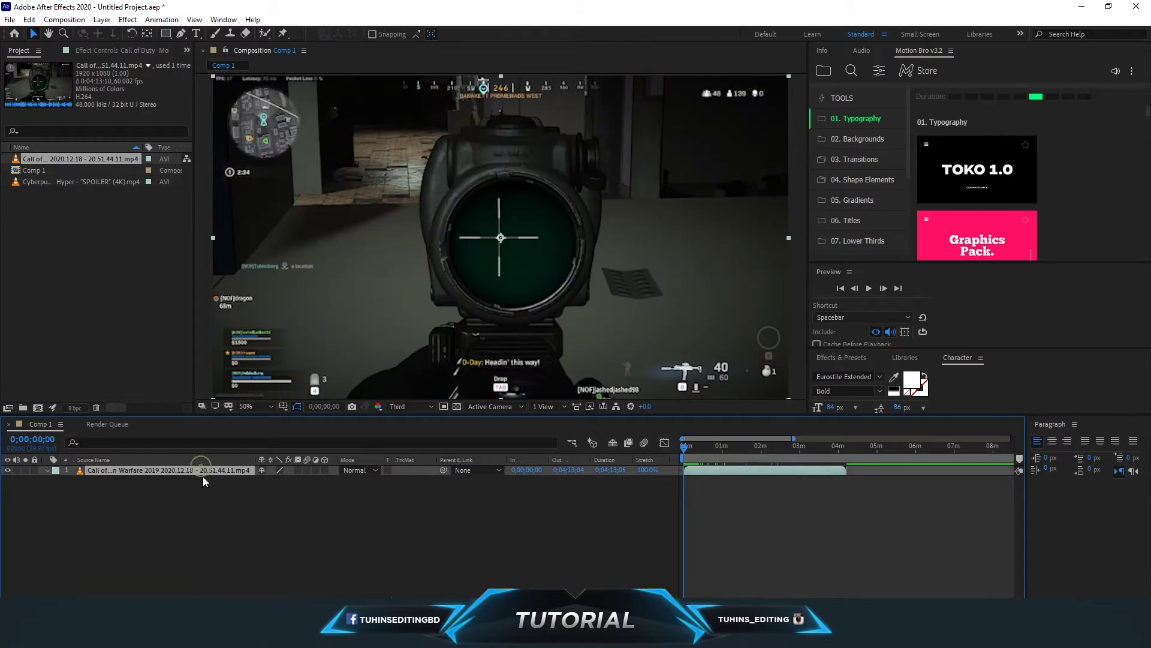
click(102, 20)
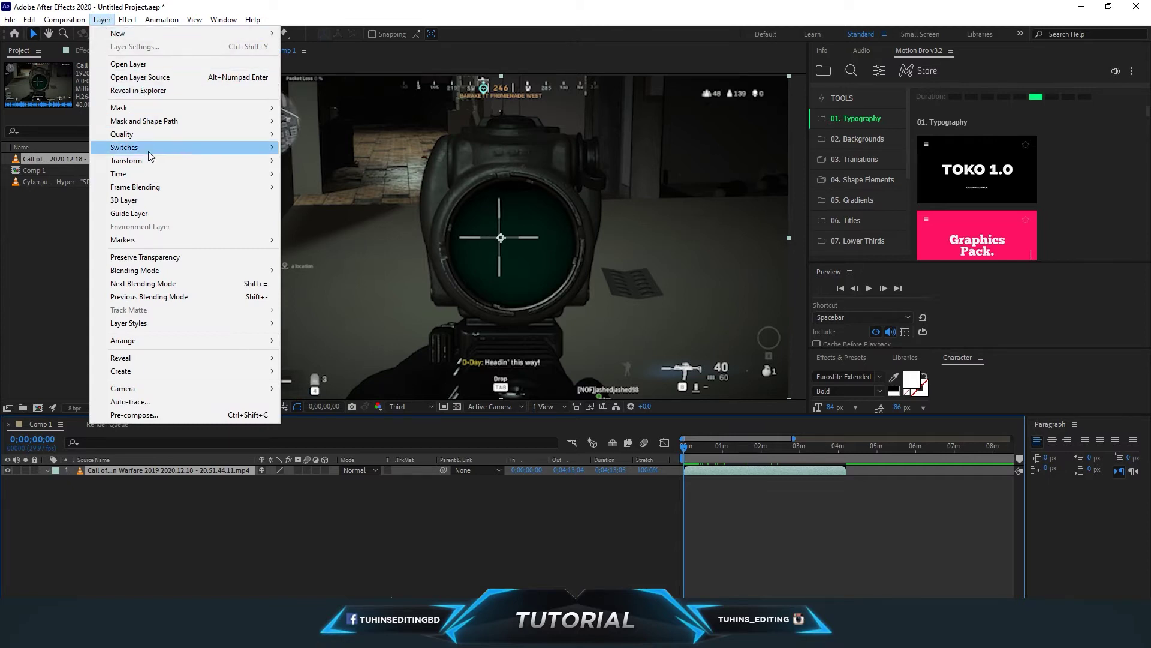
mouse_move(117, 173)
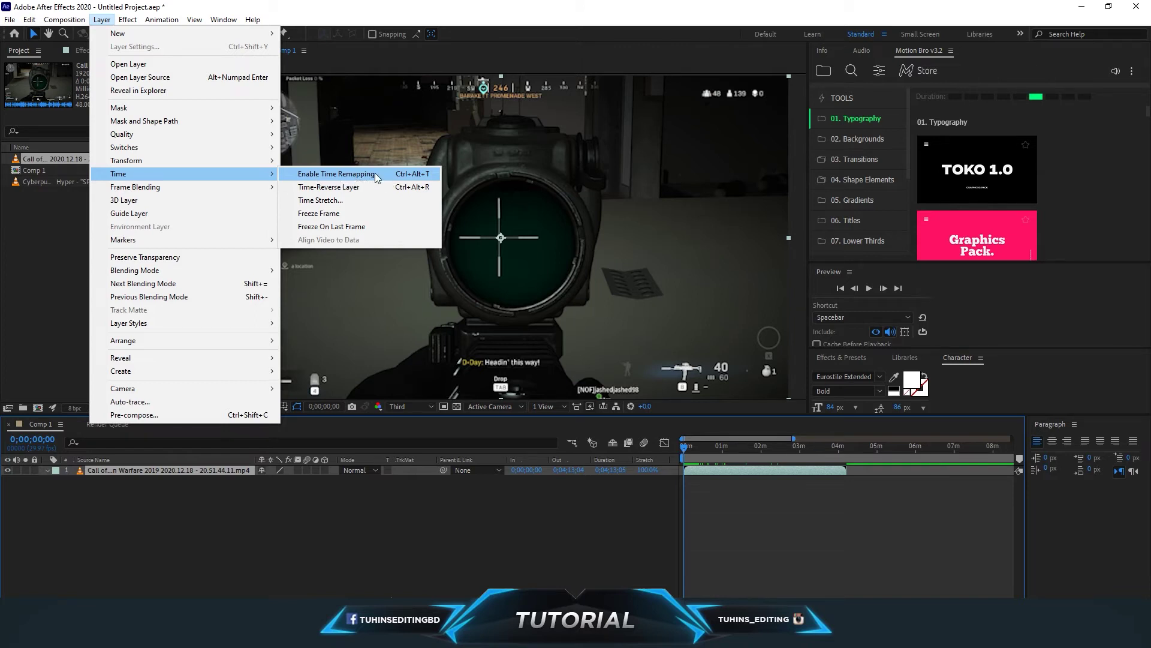
click(343, 181)
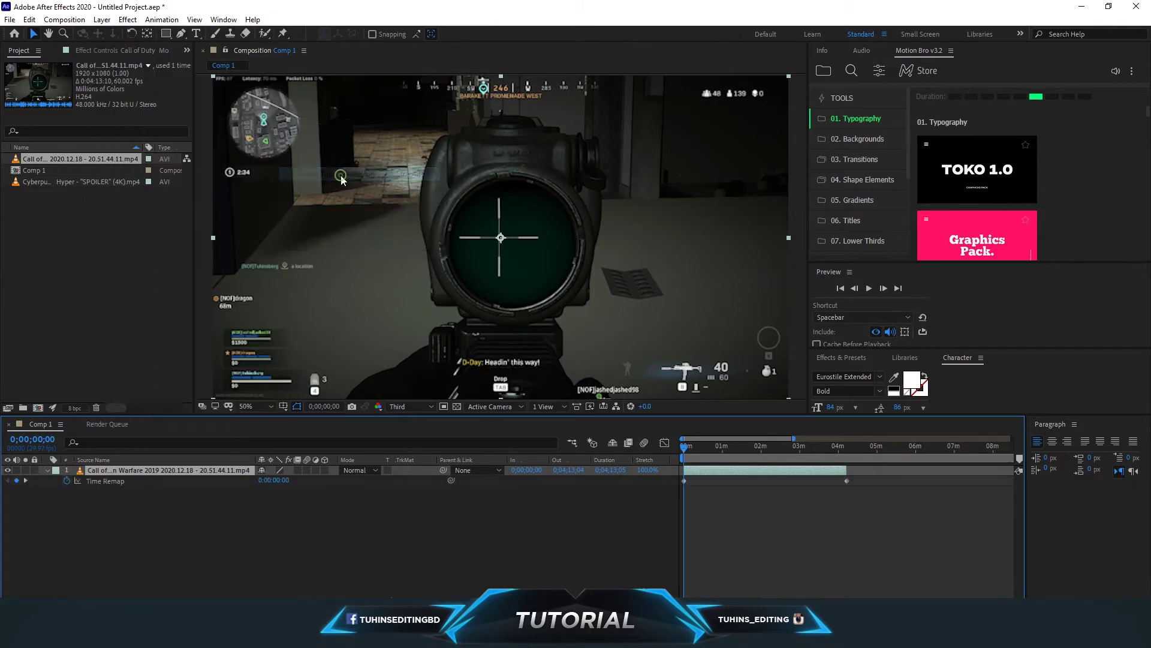
Select the final time-remap keyframe and preview the retimed clip from the first frame
click(701, 478)
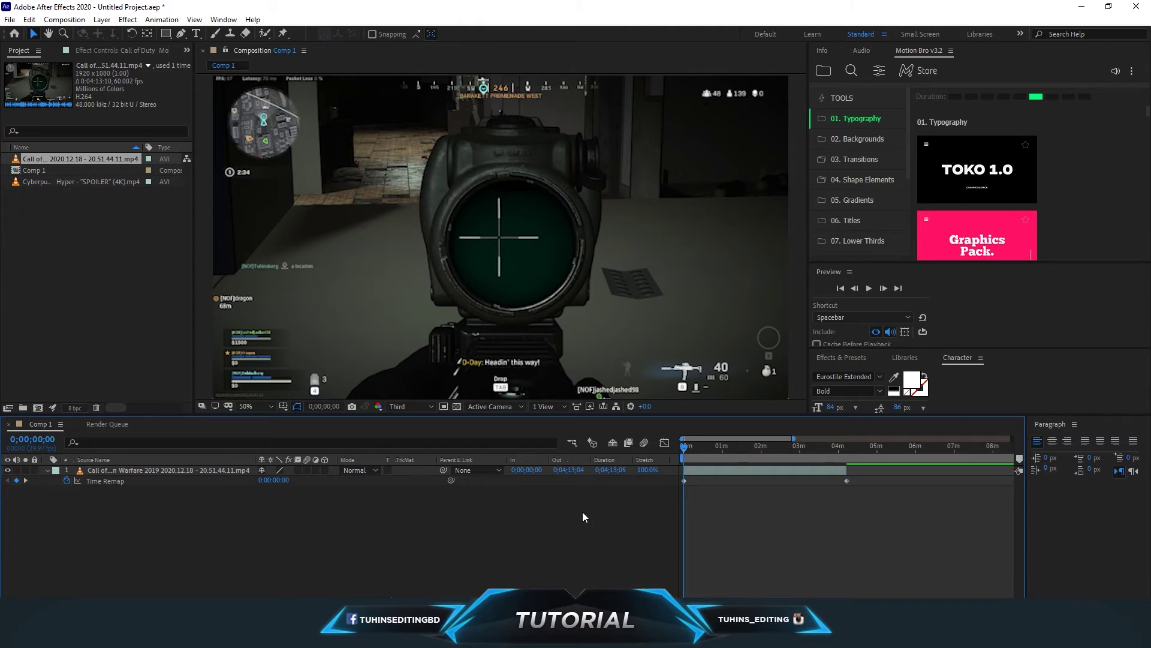
click(847, 481)
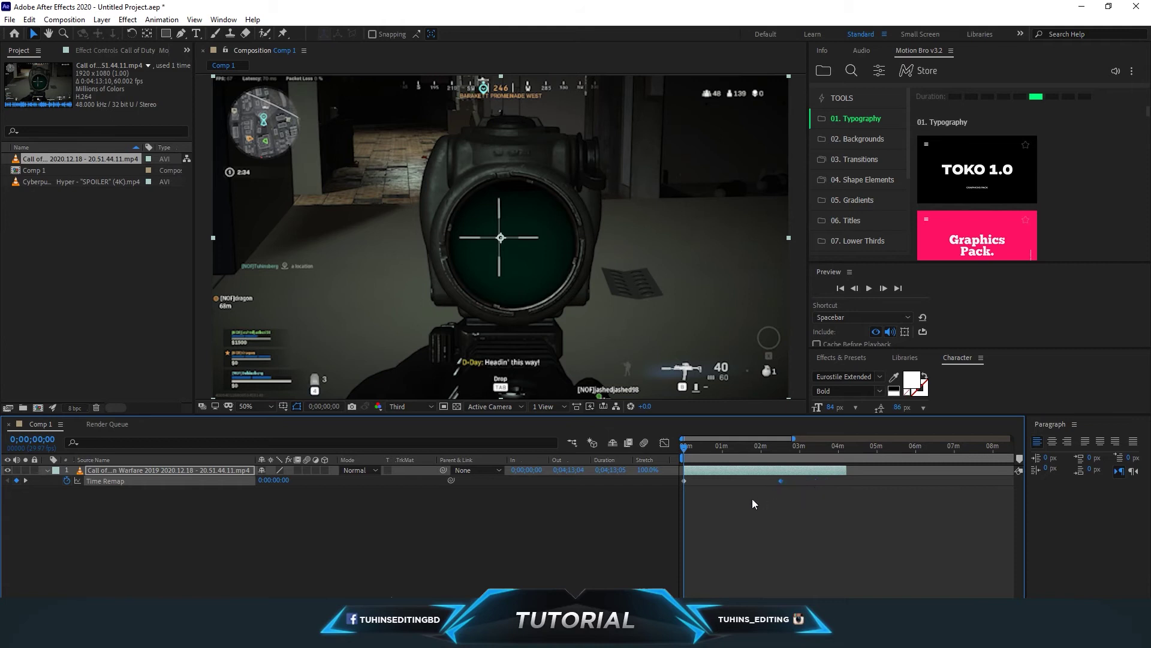
key(space)
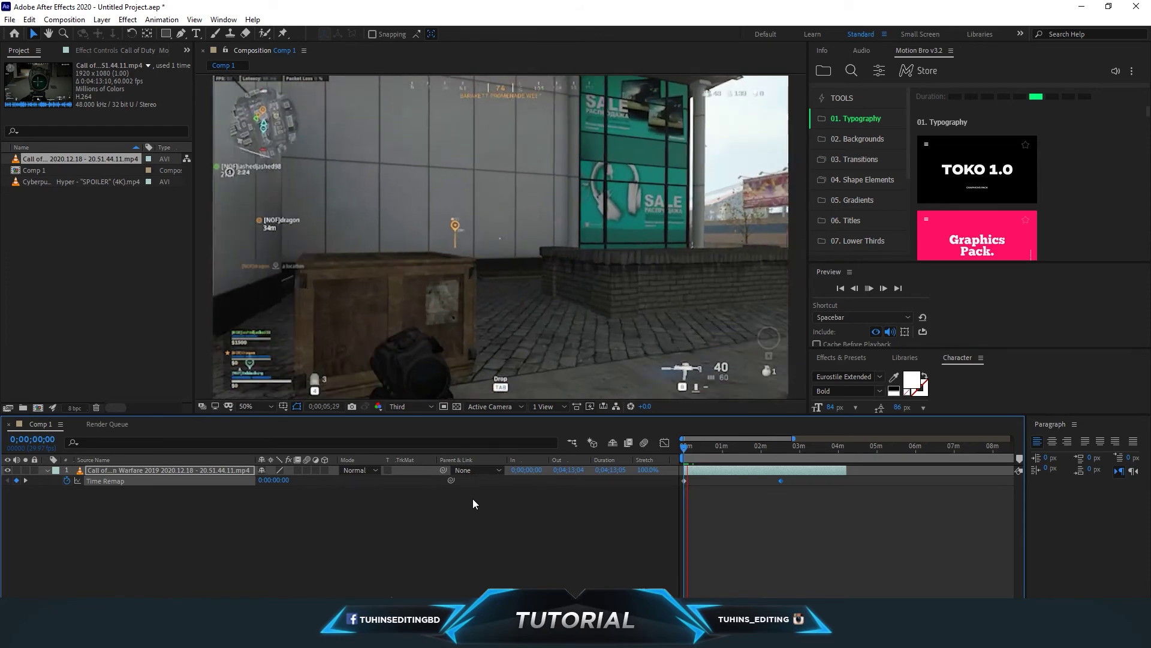
key(space)
key(Home)
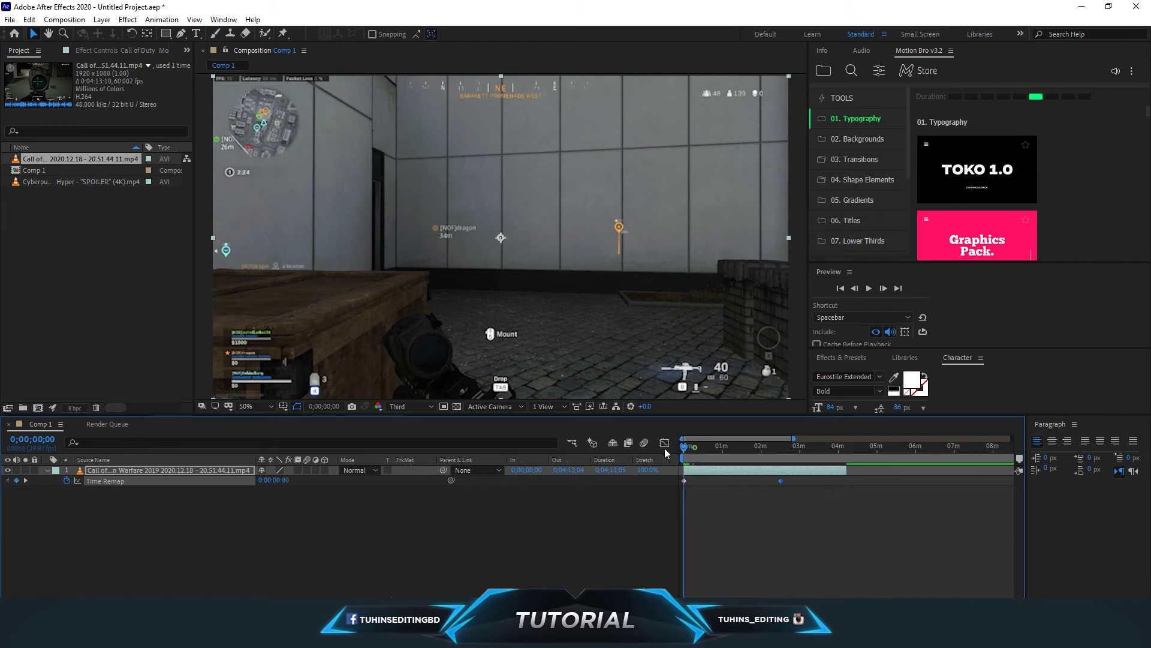
mouse_move(780, 481)
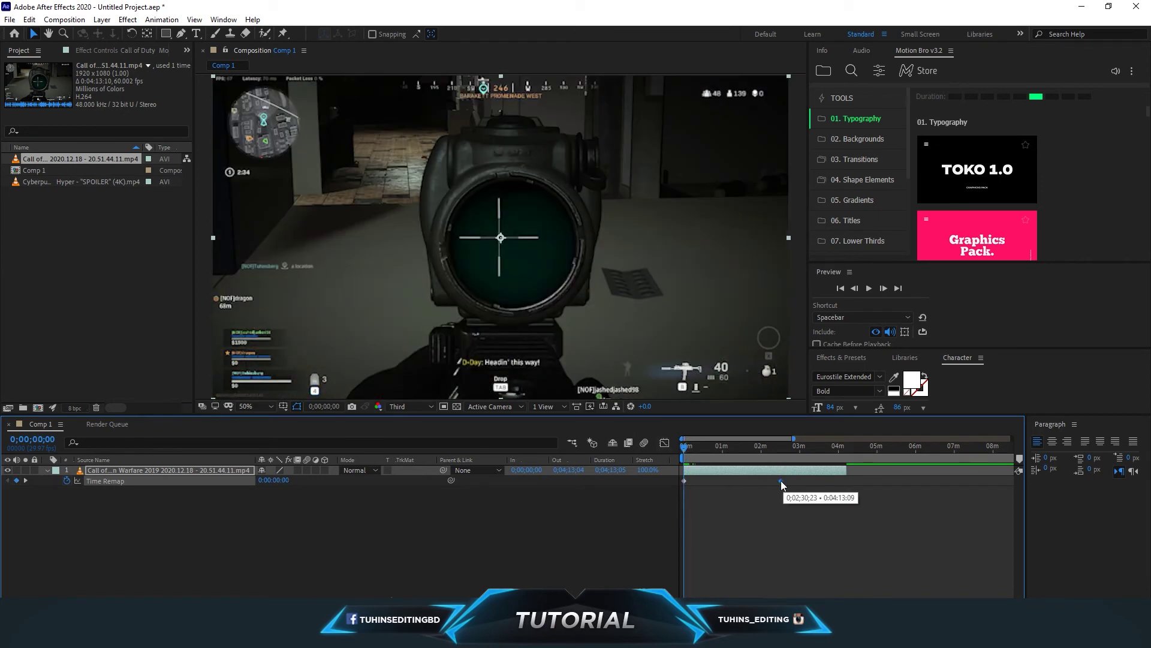
Drag the end keyframe further toward the start and preview the faster playback
drag(782, 482, 738, 482)
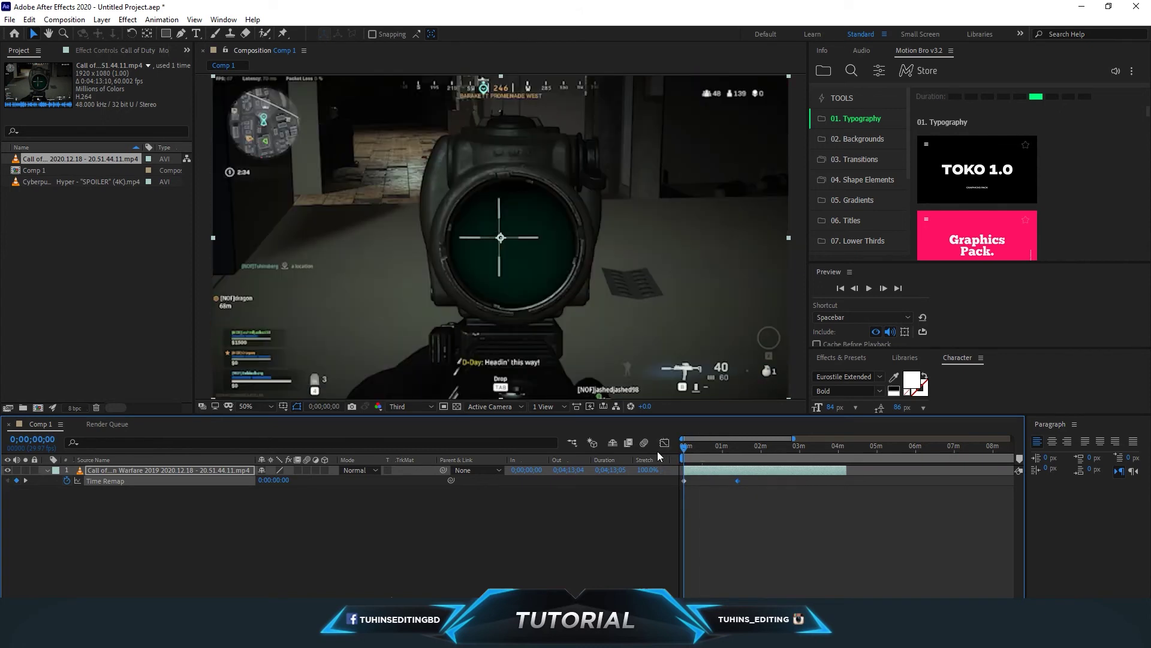
key(space)
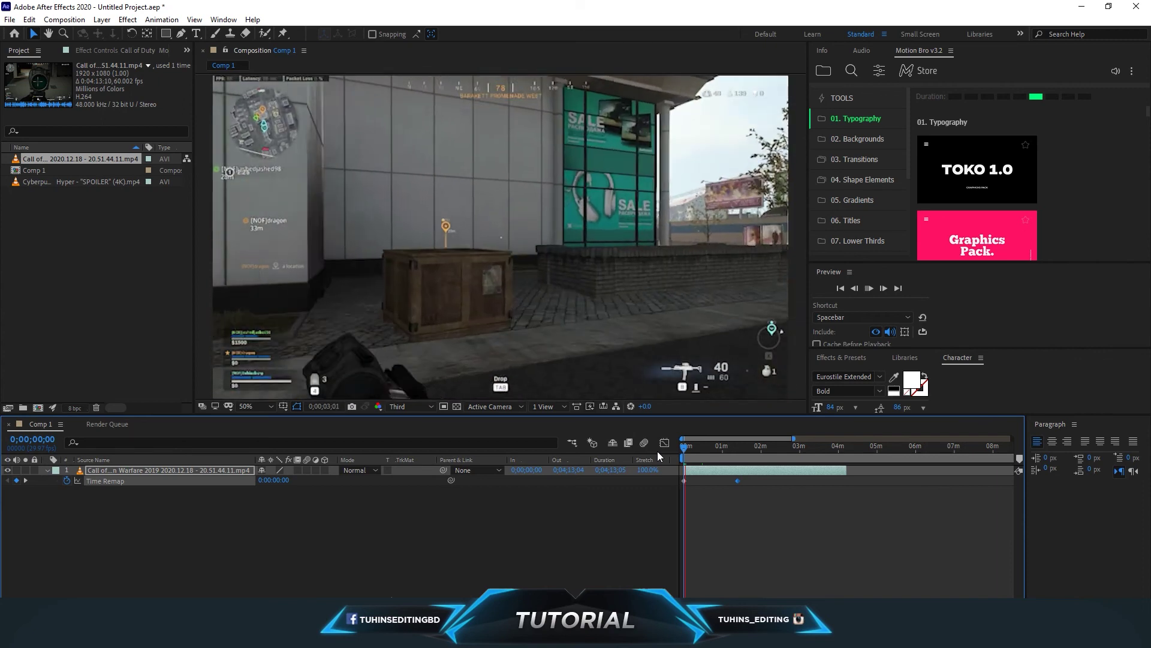
key(space)
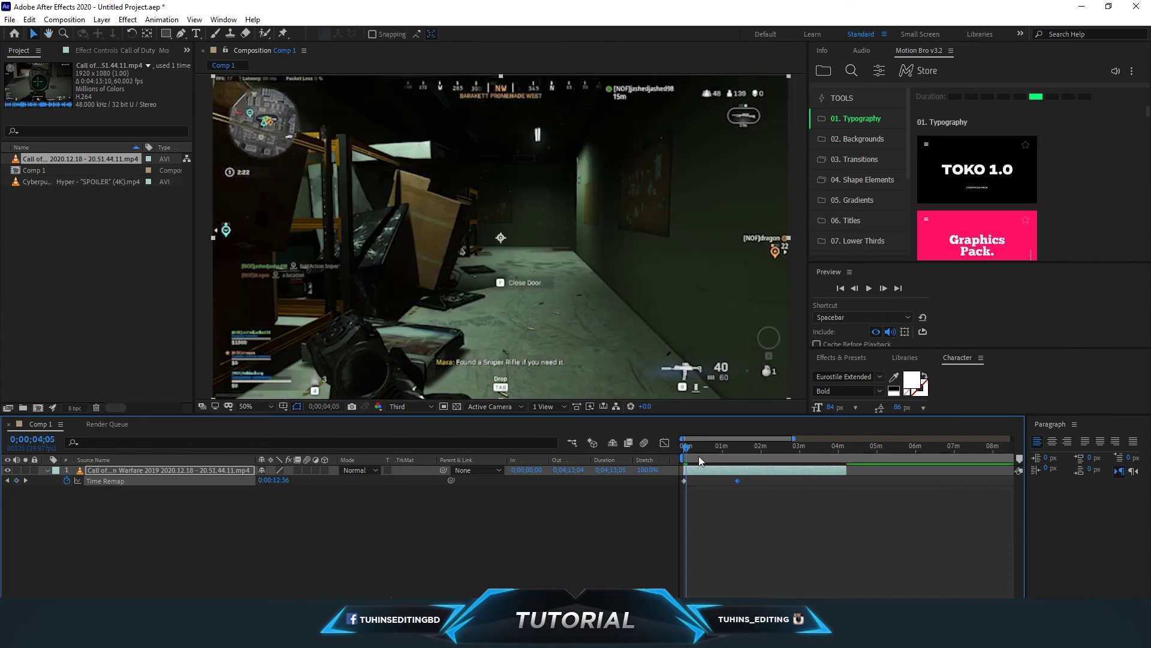
mouse_move(698, 456)
mouse_down()
mouse_move(686, 456)
mouse_move(724, 455)
mouse_move(688, 456)
mouse_up()
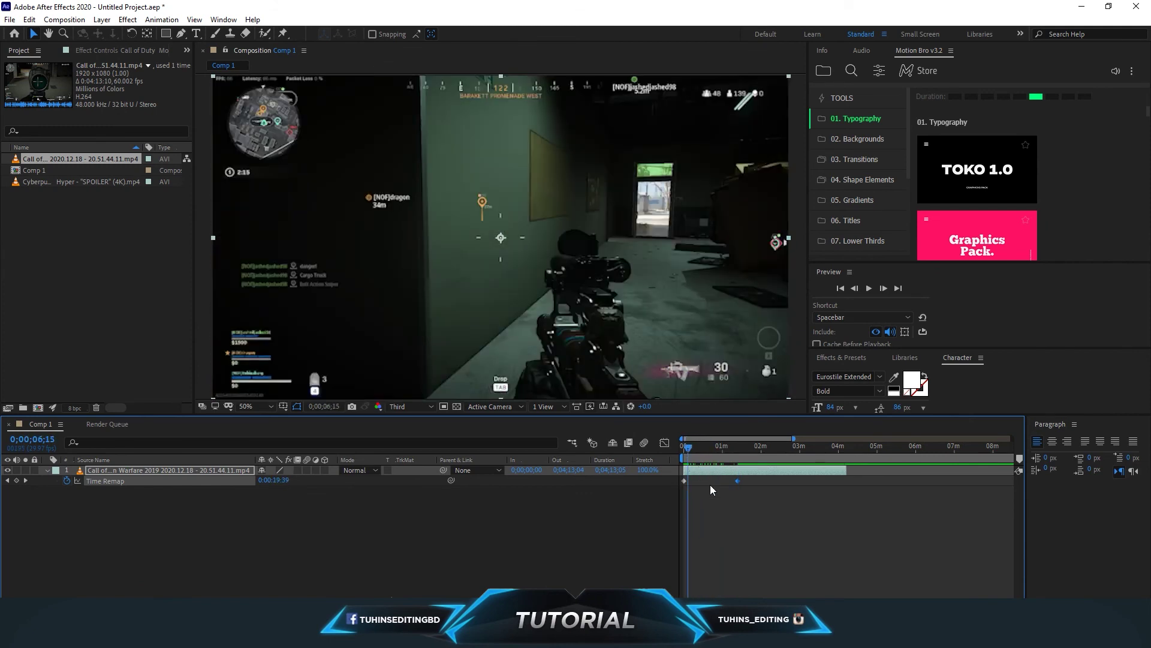